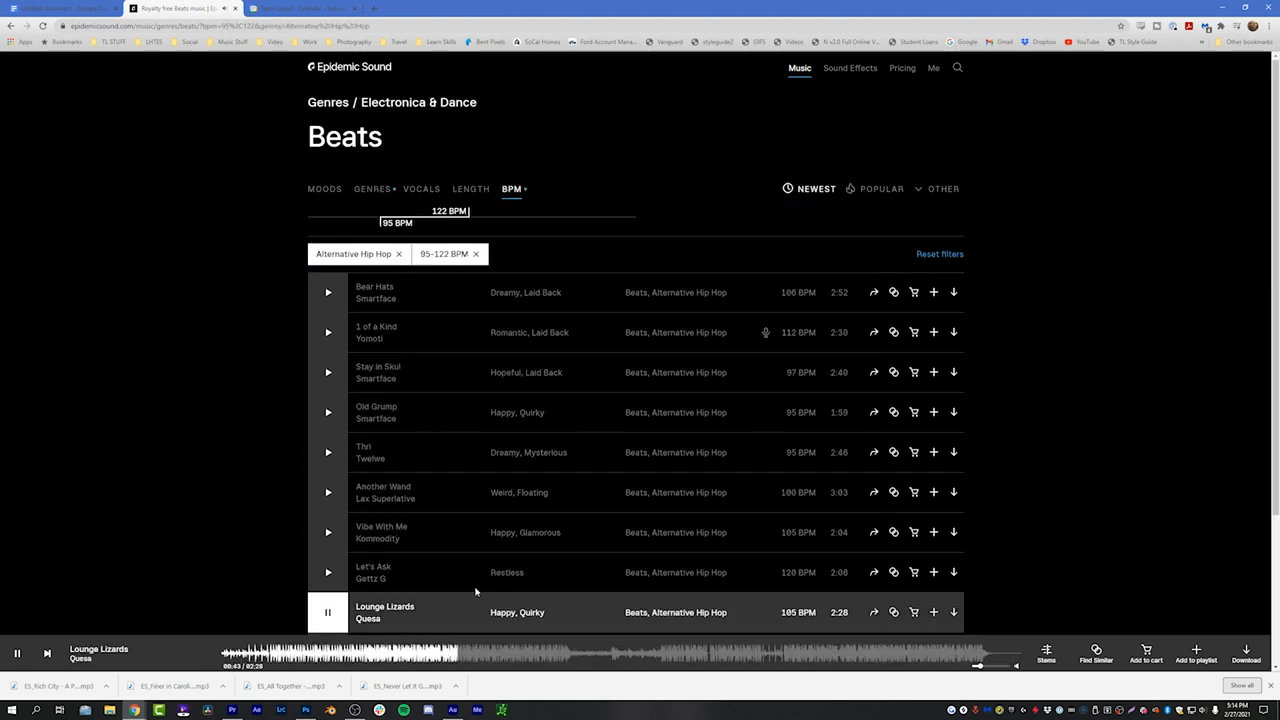
{"action": "scroll", "coordinate": [460, 582], "scroll_direction": "up", "scroll_amount": 5}
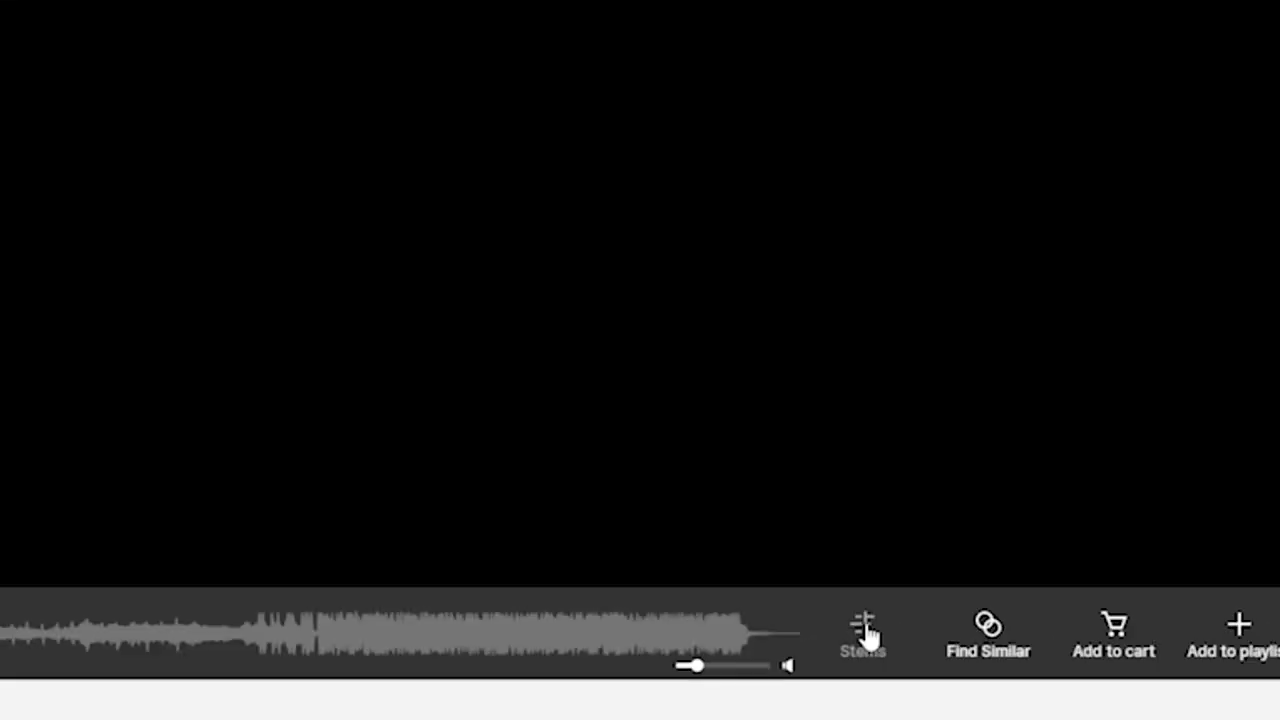
- Preview Big Spoon (Instrumental Version) with only the Bass stem playing from the Instruments stems
{"action": "left_click", "coordinate": [868, 622]}
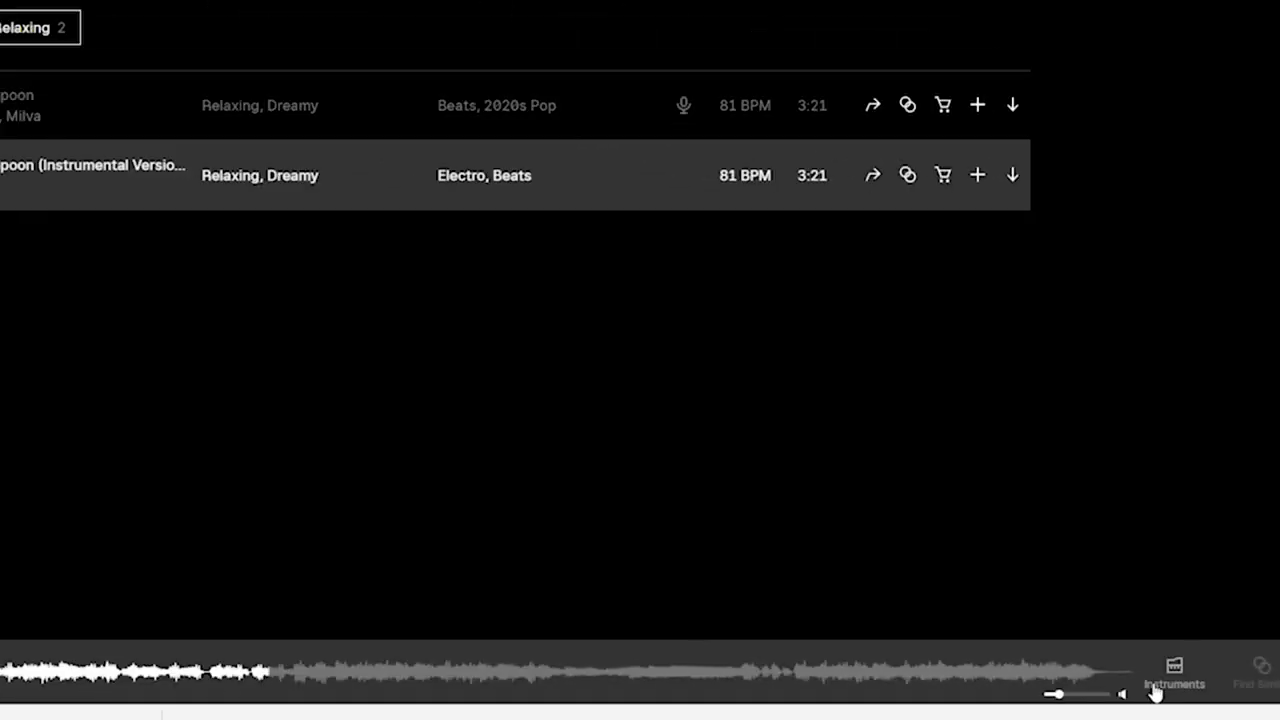
{"action": "left_click", "coordinate": [1175, 672]}
{"action": "left_click", "coordinate": [1196, 566]}
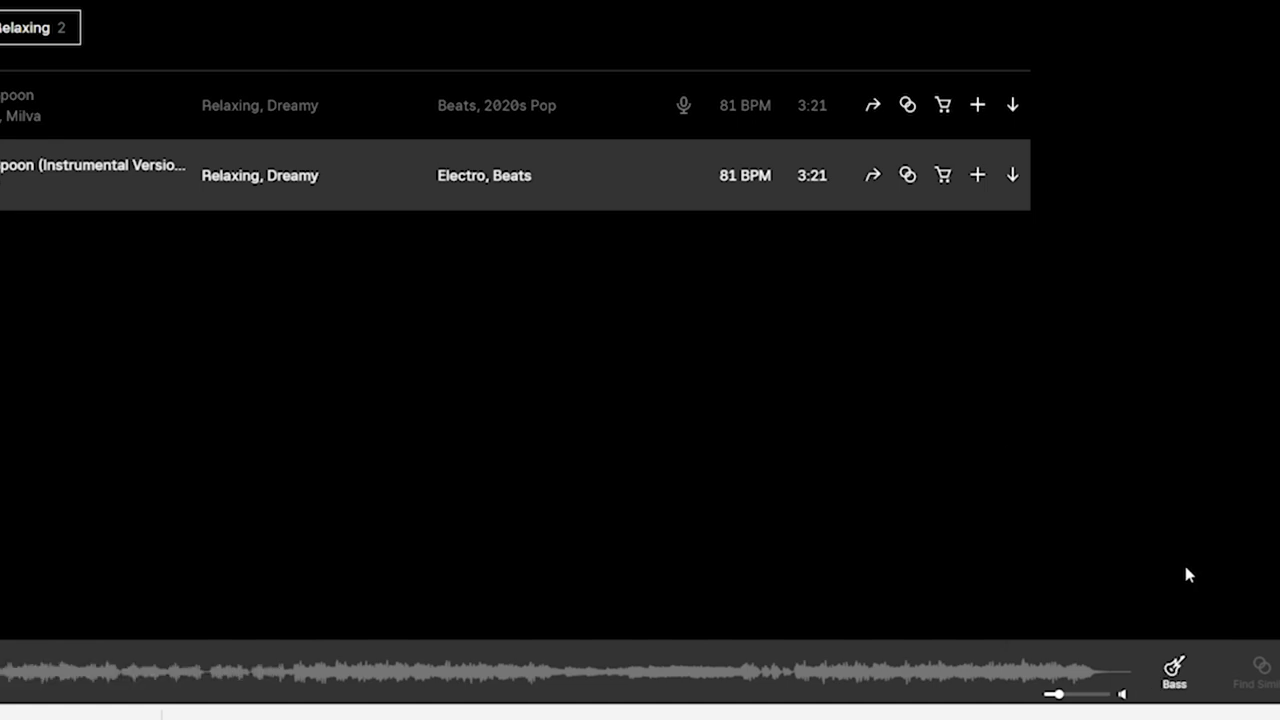
{"action": "left_click", "coordinate": [1175, 672]}
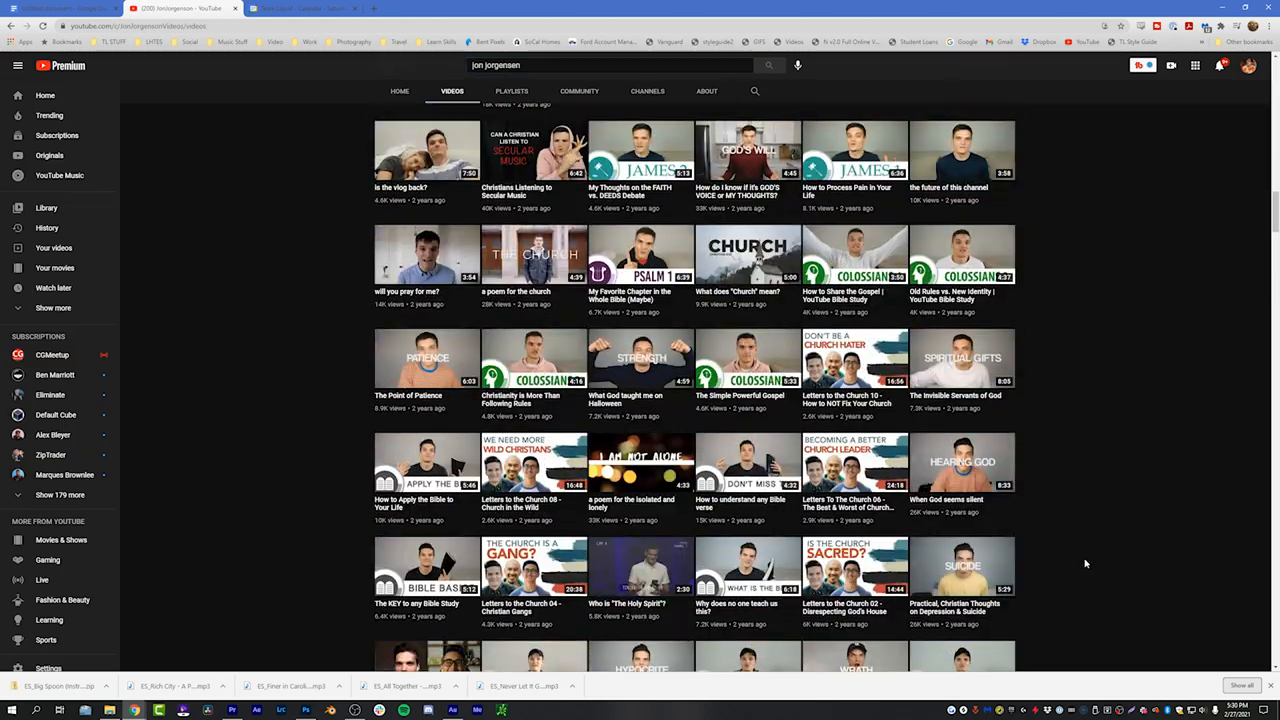
{"action": "scroll", "coordinate": [1086, 564], "scroll_direction": "up", "scroll_amount": 15}
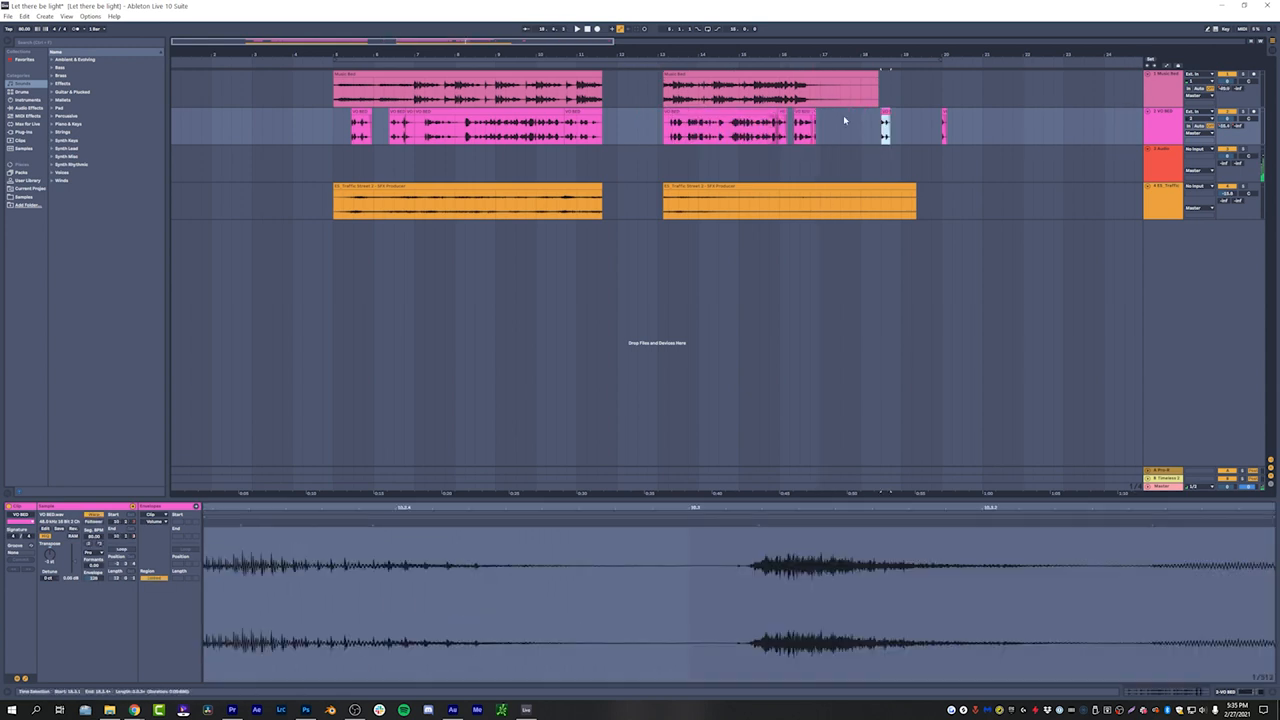
- Place the insert point in the street-traffic SFX track lane in Arrangement view
{"action": "left_click", "coordinate": [945, 122]}
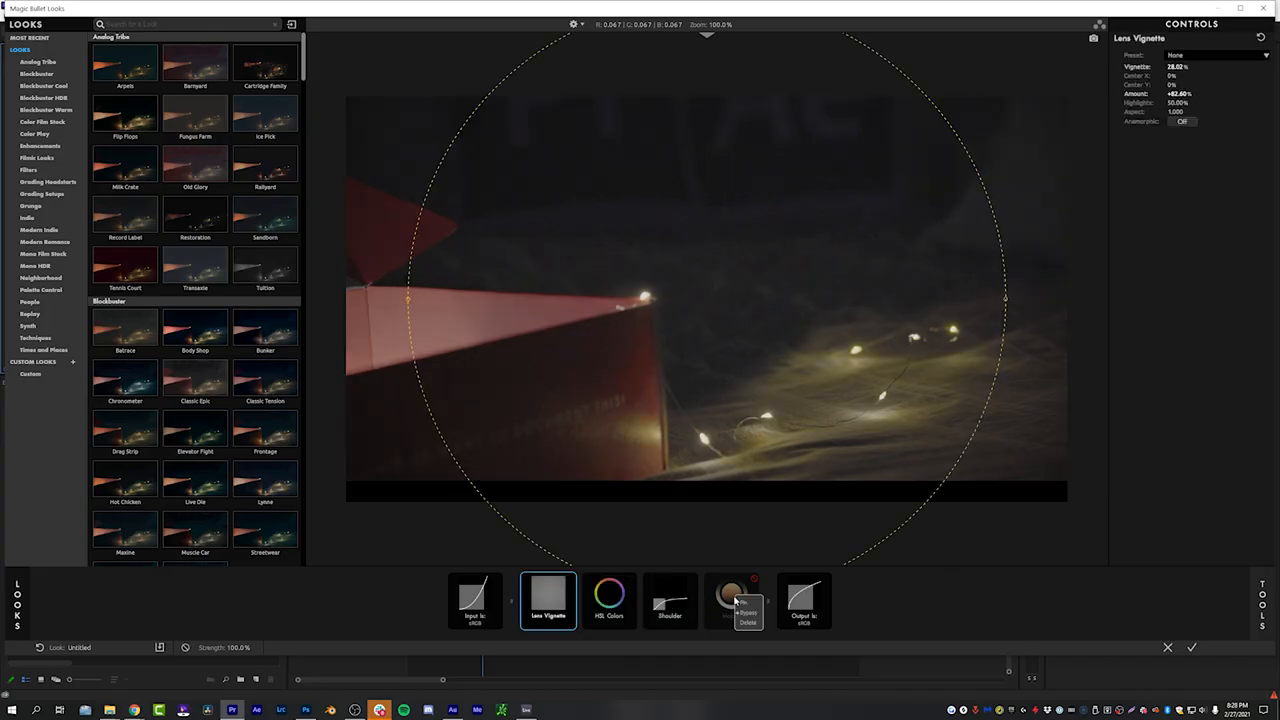
- Enable the Mojo II tool in the chain and apply the finished look back to the clip
{"action": "left_click", "coordinate": [735, 600]}
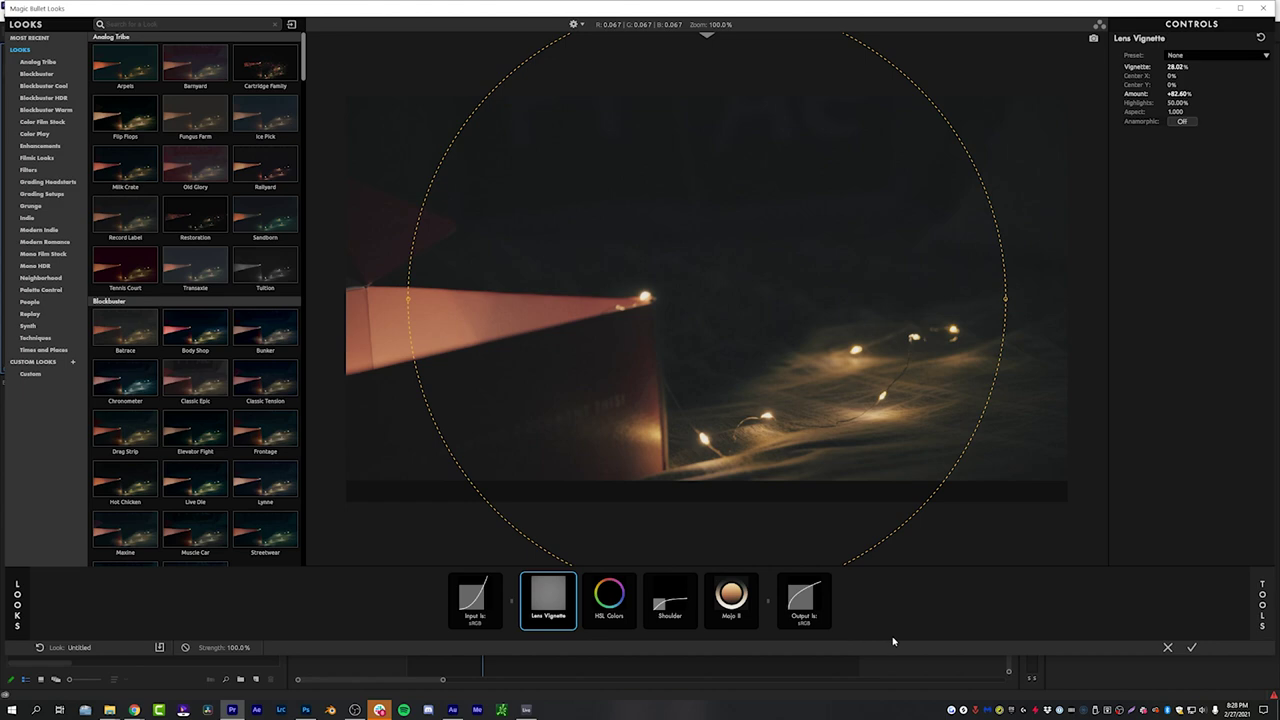
{"action": "left_click", "coordinate": [1191, 648]}
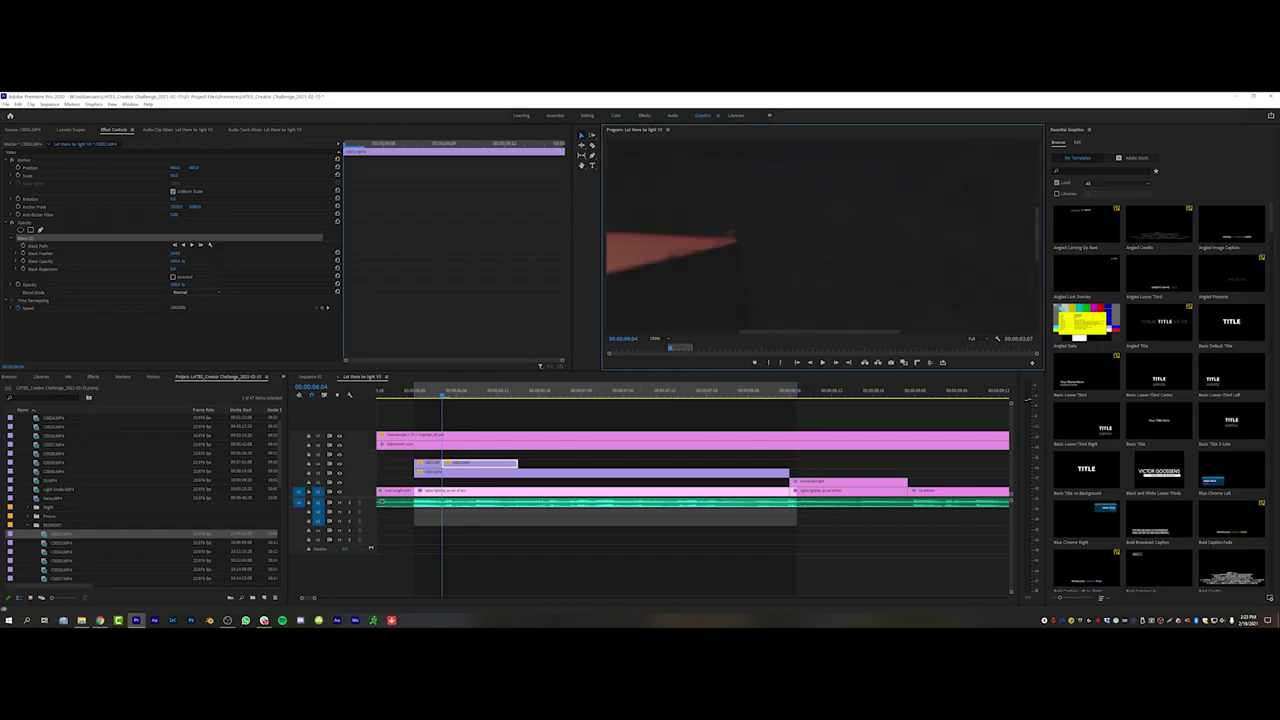
{"action": "key", "text": "space"}
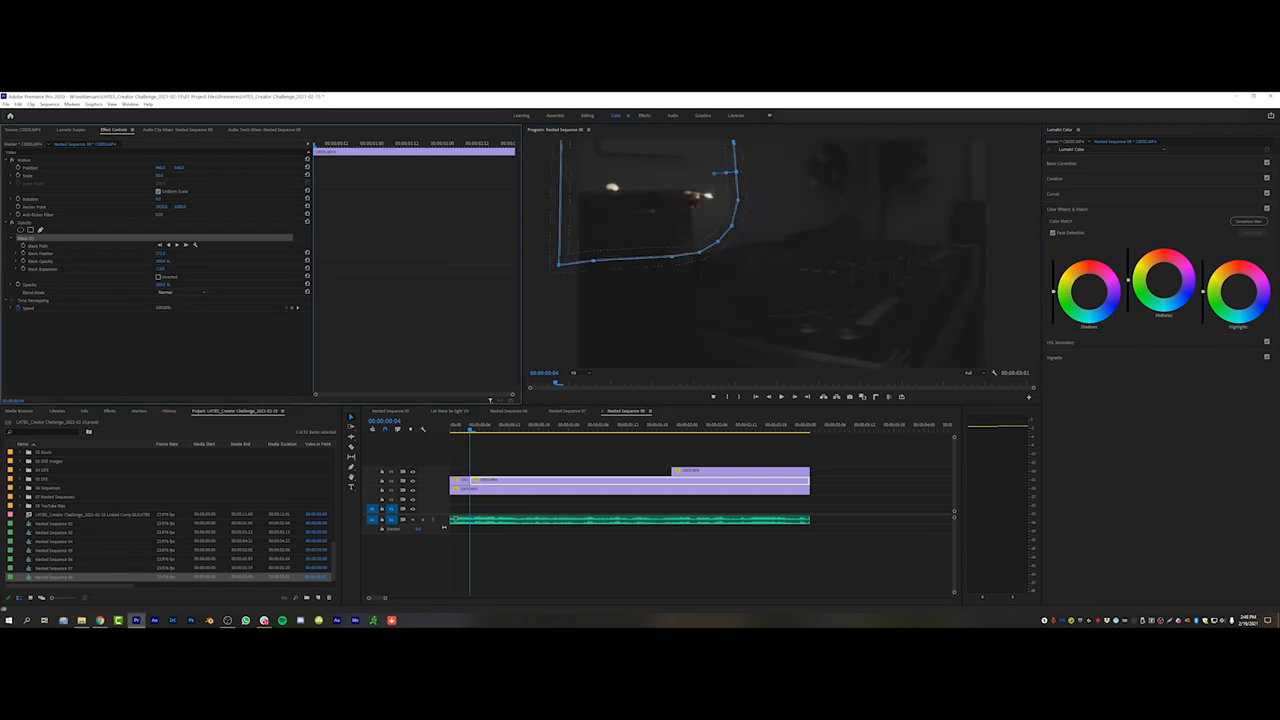
- Play back Nested Sequence 08's shot with Mask (1) drawn around the lights
{"action": "key", "text": "space"}
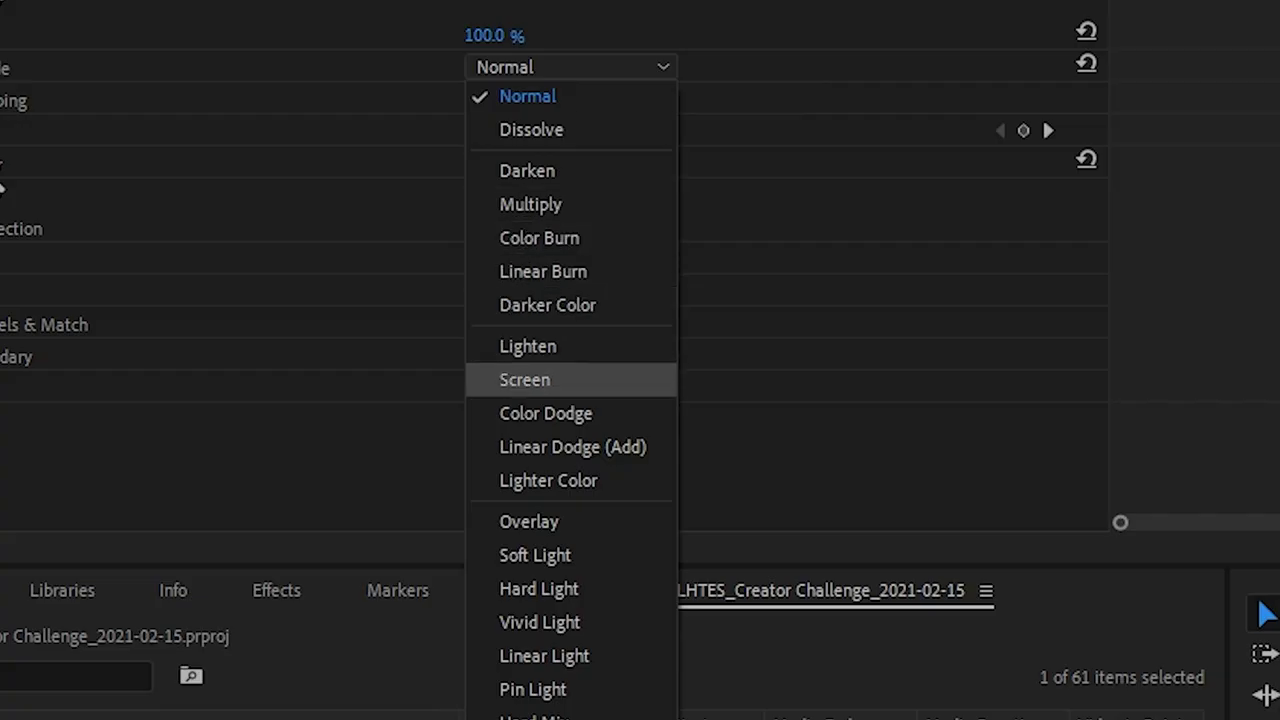
- Set the overlay clip's Opacity blend mode to Screen so it lightens the footage below
{"action": "left_click", "coordinate": [570, 380]}
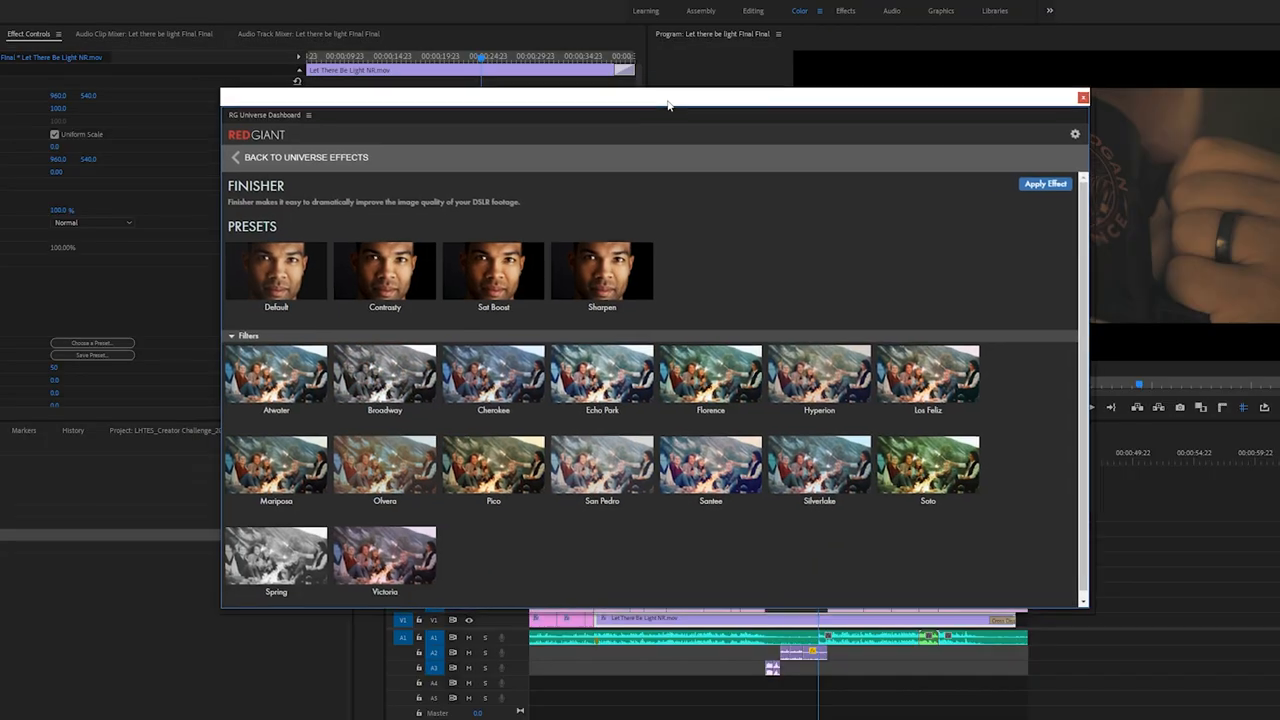
- Apply the Finisher effect's Sharpen preset to the Let There Be Light NR clip
{"action": "left_click", "coordinate": [606, 321]}
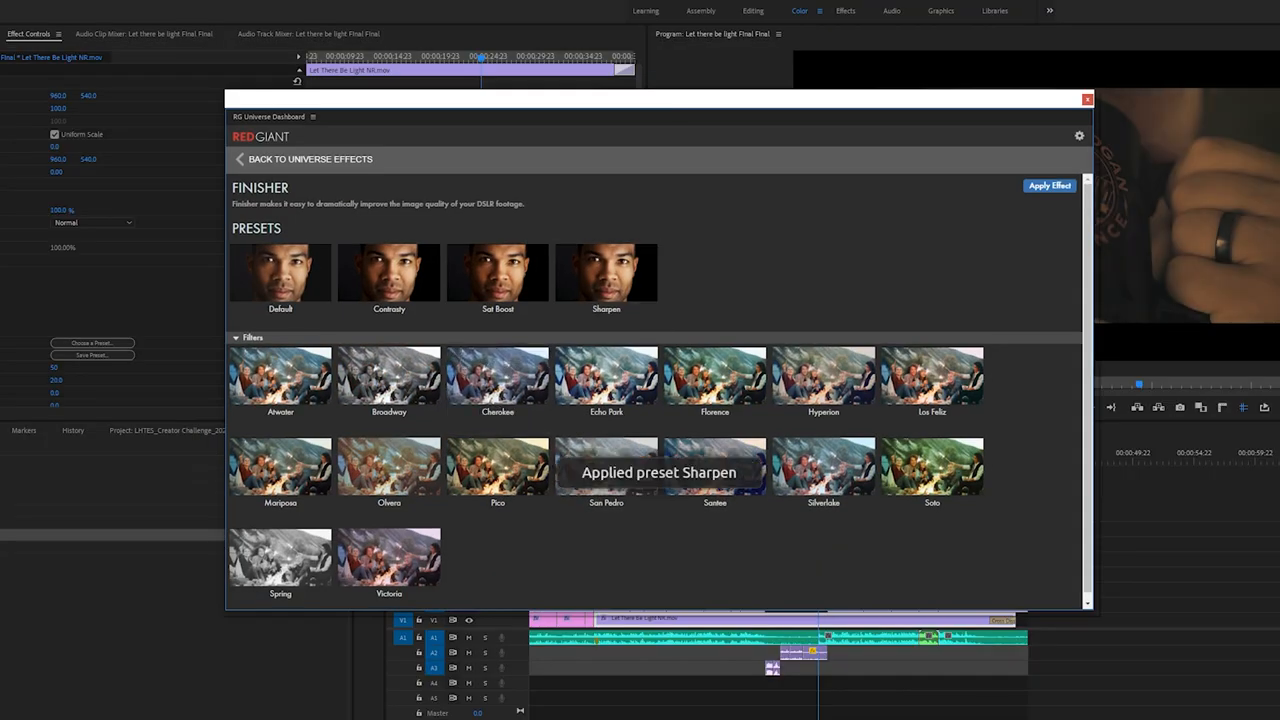